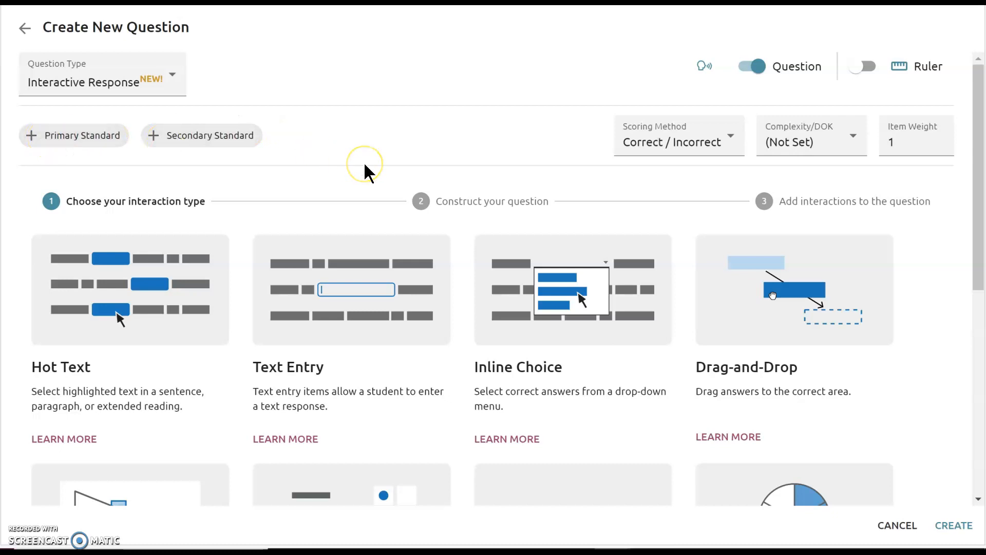
Choose Match Table Grid as the interaction type for the new interactive response question.
{"action": "scroll", "coordinate": [384, 196], "scroll_direction": "down", "scroll_amount": 5}
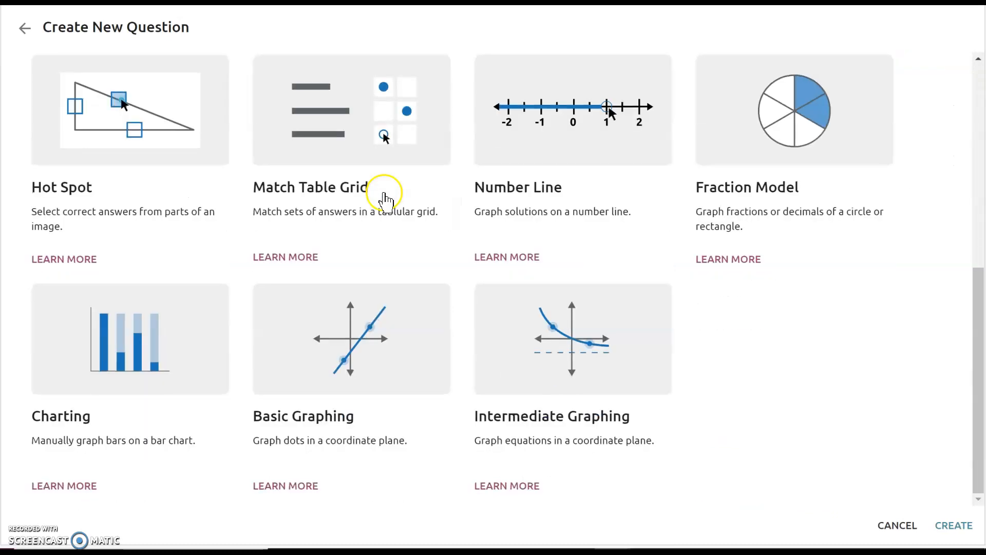
{"action": "left_click", "coordinate": [354, 157]}
{"action": "scroll", "coordinate": [318, 133], "scroll_direction": "up", "scroll_amount": 5}
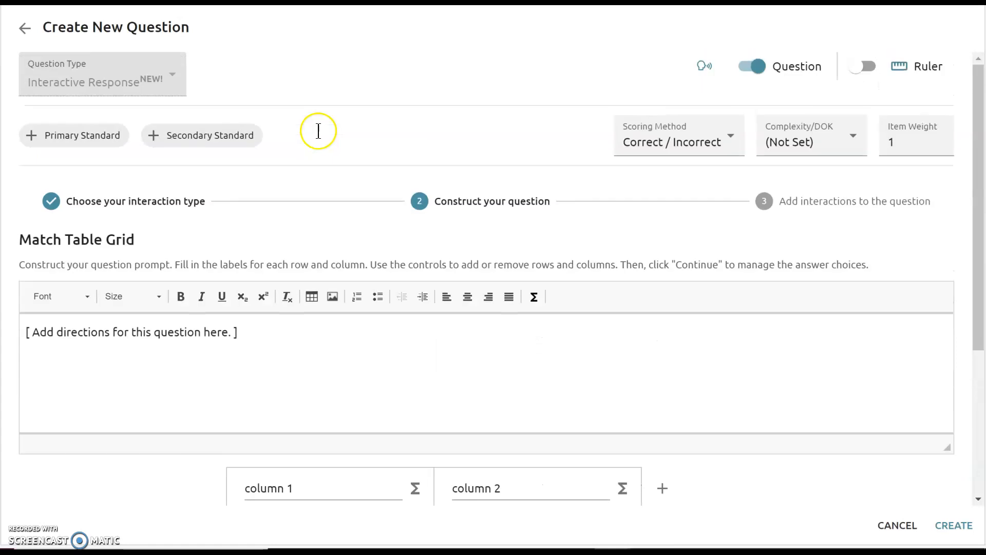
Assign Science, Grade 5 standard 5.5(B) as the question's primary standard, filtering the standards by "5.5b".
{"action": "left_click", "coordinate": [86, 145]}
{"action": "left_click", "coordinate": [152, 98]}
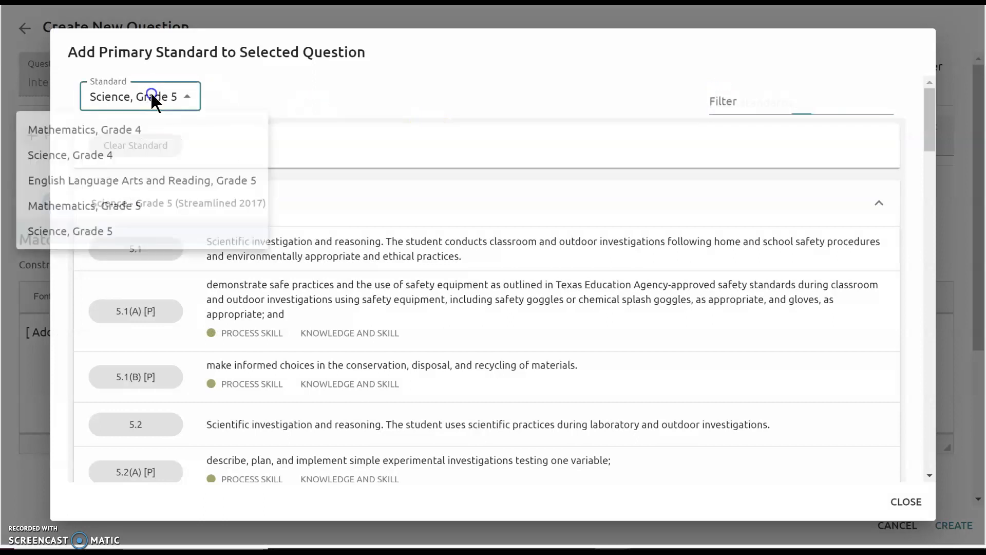
{"action": "left_click", "coordinate": [113, 233]}
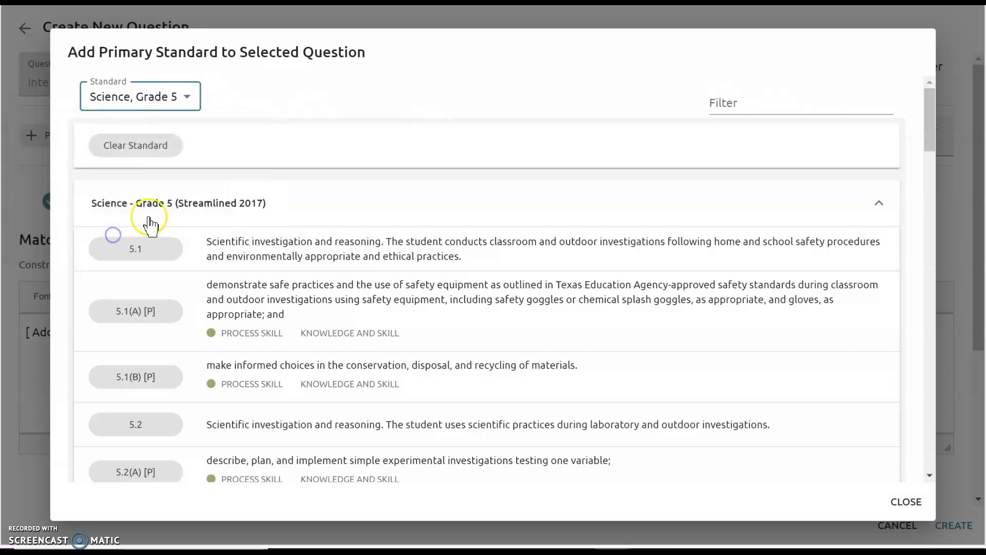
{"action": "left_click", "coordinate": [763, 103]}
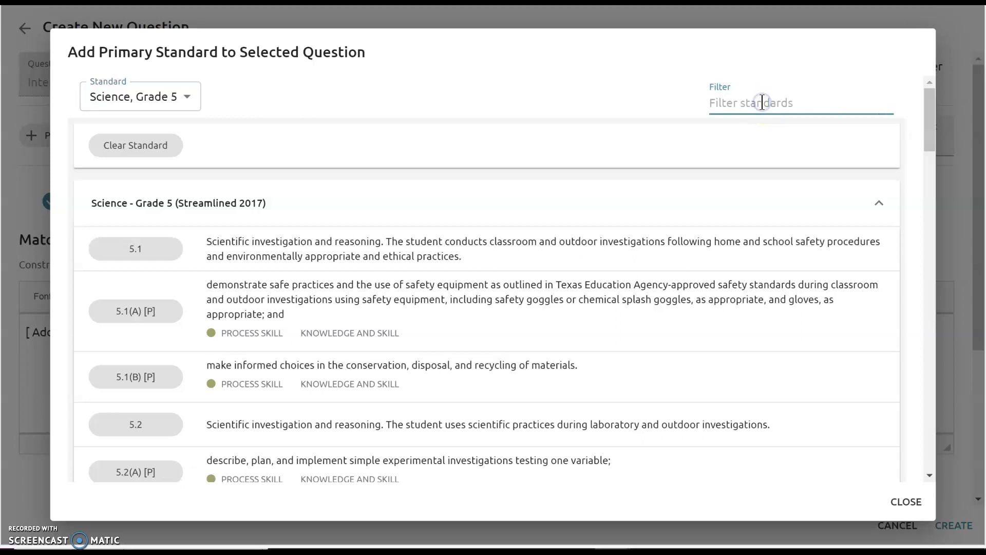
{"action": "type", "text": "5.5b"}
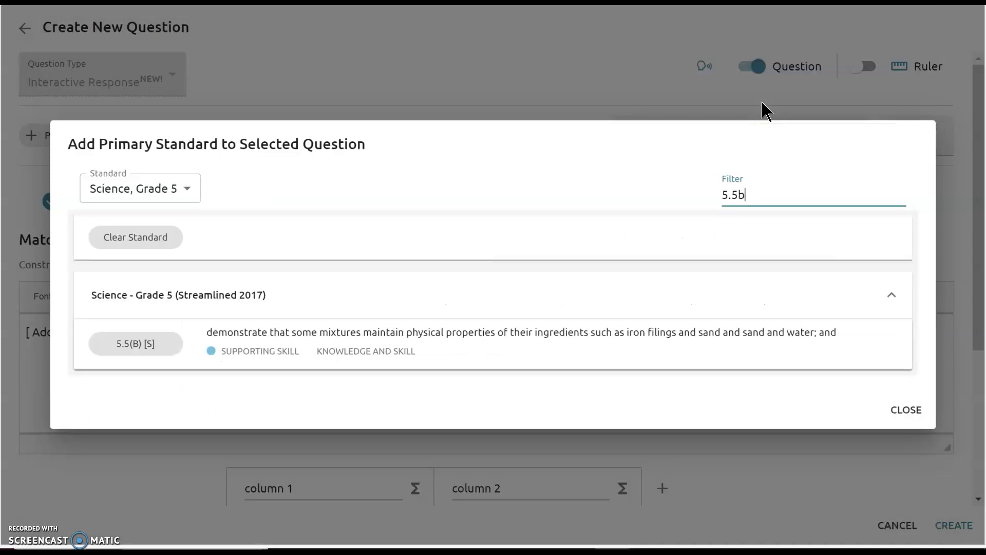
{"action": "left_click", "coordinate": [411, 351]}
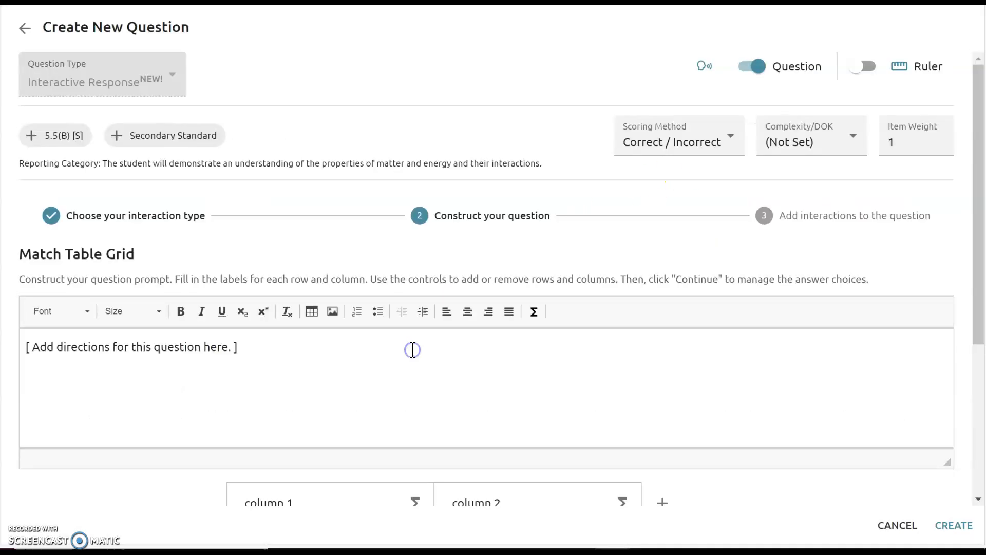
Replace the placeholder directions with "What is the best way to separate each mixture into two parts?".
{"action": "left_click_drag", "start_coordinate": [266, 346], "coordinate": [16, 357]}
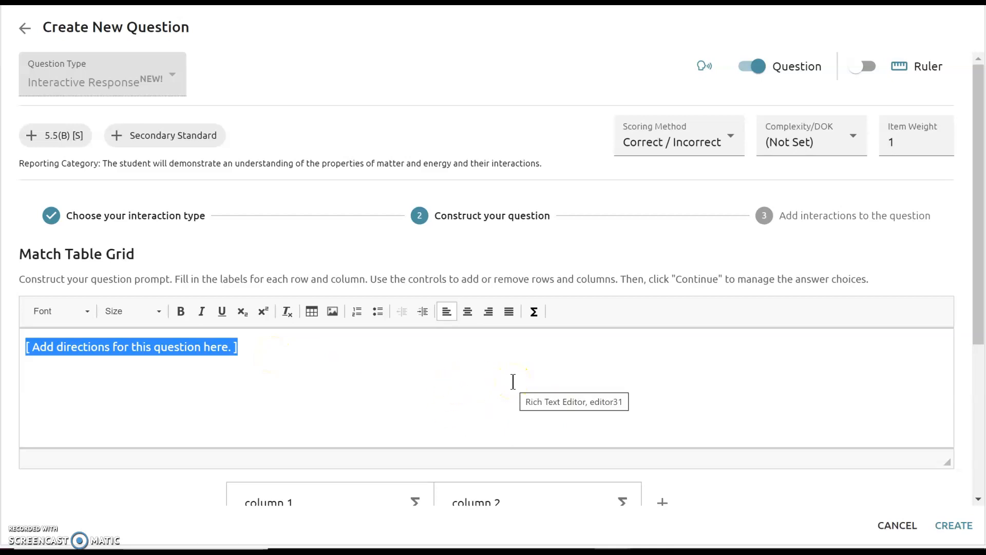
{"action": "scroll", "coordinate": [508, 380], "scroll_direction": "down", "scroll_amount": 5}
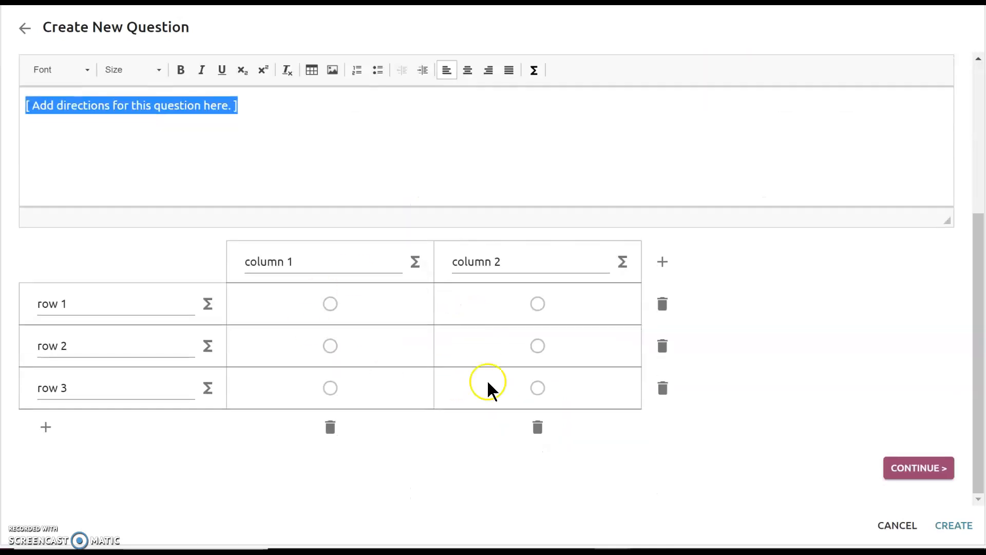
{"action": "scroll", "coordinate": [247, 260], "scroll_direction": "up", "scroll_amount": 4}
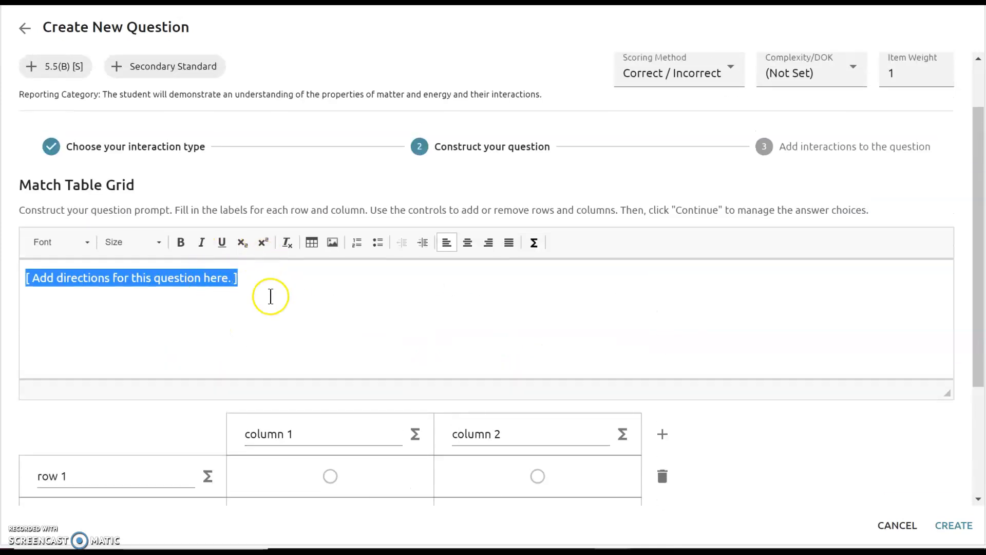
{"action": "key", "text": "BackSpace"}
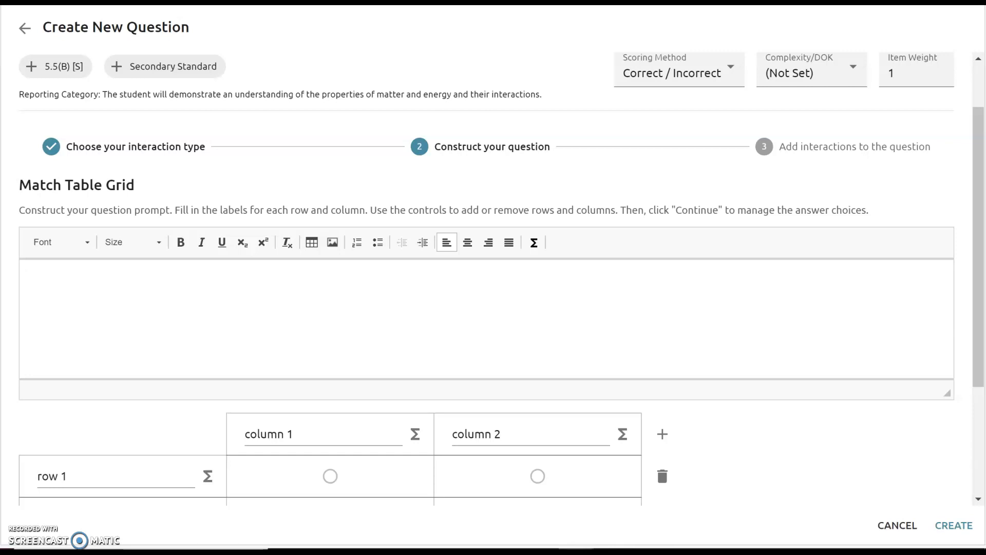
{"action": "left_click", "coordinate": [418, 280]}
{"action": "type", "text": "What is the best way to separate each mixture into two parts?"}
{"action": "left_click", "coordinate": [320, 282]}
{"action": "key", "text": "Delete"}
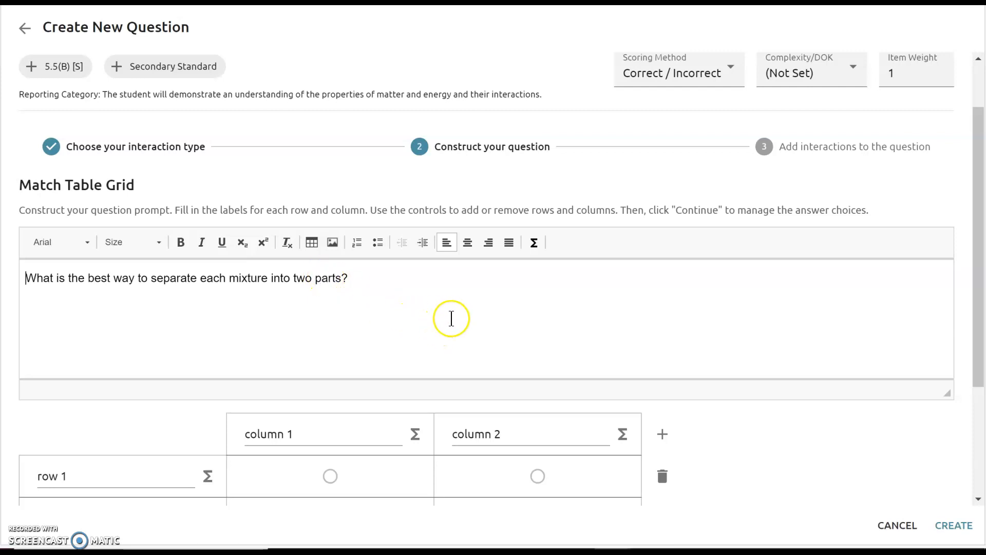
Add two more columns and three more rows to the answer grid, making it four columns by six rows.
{"action": "scroll", "coordinate": [700, 403], "scroll_direction": "up", "scroll_amount": 1}
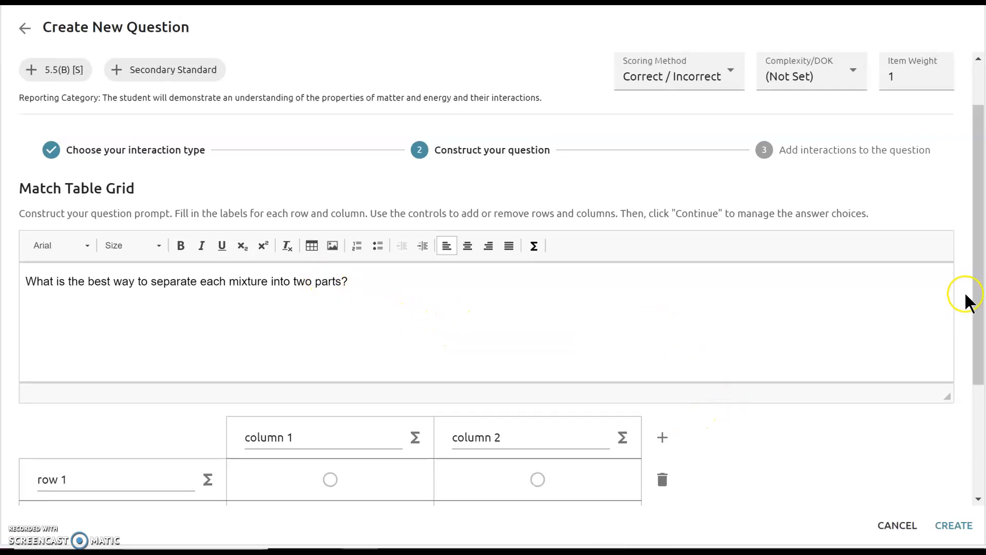
{"action": "left_click_drag", "start_coordinate": [979, 293], "coordinate": [979, 452]}
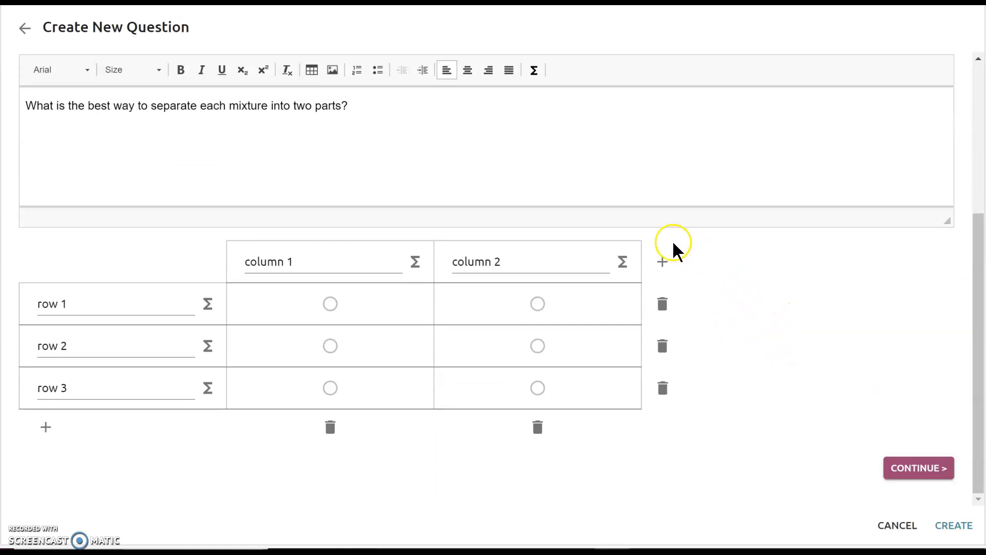
{"action": "left_click", "coordinate": [666, 262]}
{"action": "left_click", "coordinate": [872, 262]}
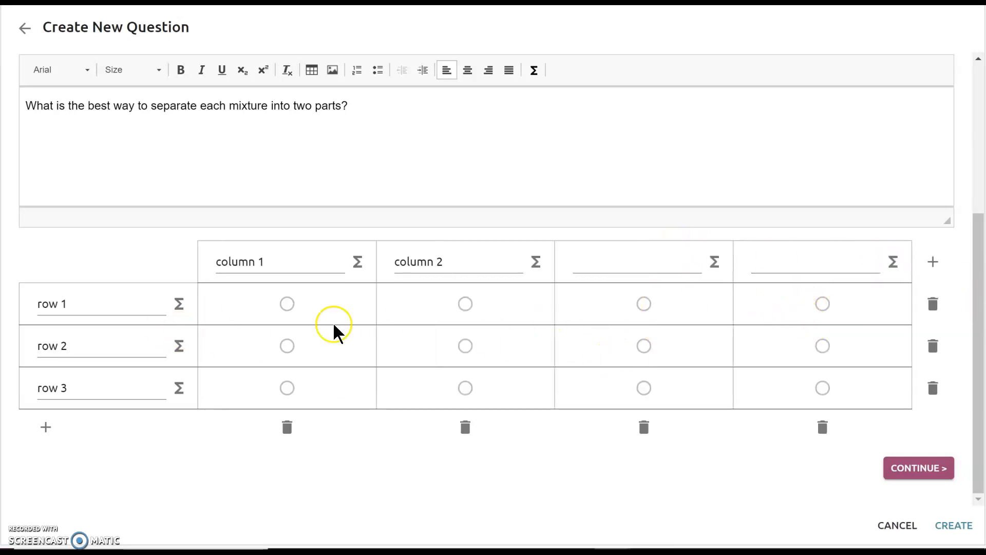
{"action": "left_click", "coordinate": [45, 427]}
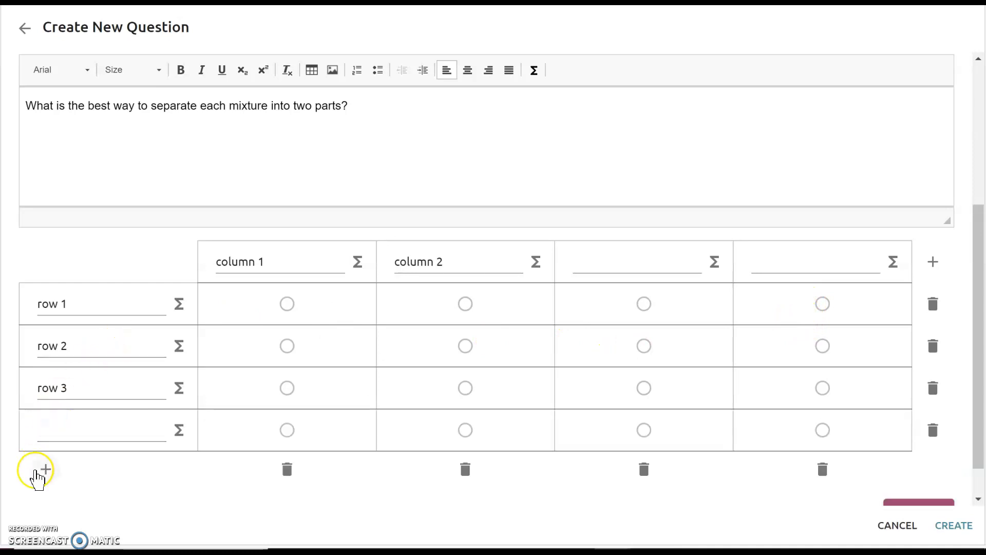
{"action": "left_click", "coordinate": [45, 469]}
{"action": "scroll", "coordinate": [48, 522], "scroll_direction": "down", "scroll_amount": 2}
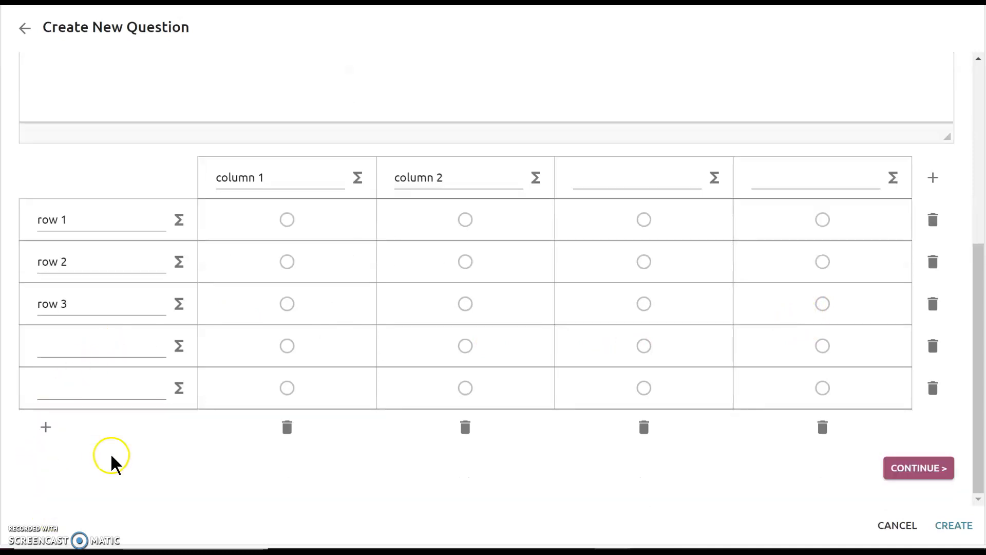
{"action": "left_click", "coordinate": [46, 429]}
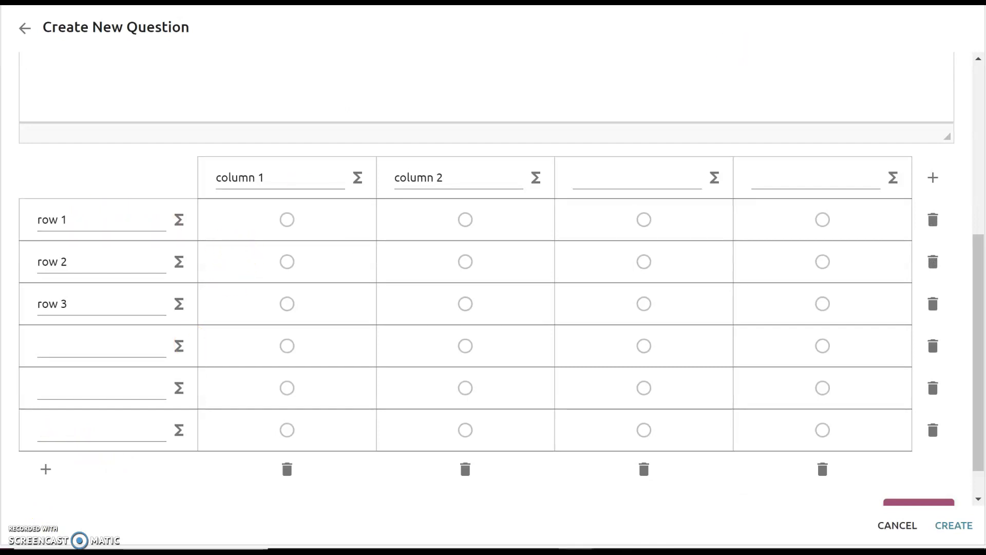
Label the first three rows "ground pepper and milk", "pebbles and glass marbles" and "iron filings and sand".
{"action": "left_click_drag", "start_coordinate": [83, 220], "coordinate": [37, 221]}
{"action": "type", "text": "ground pepper and milk"}
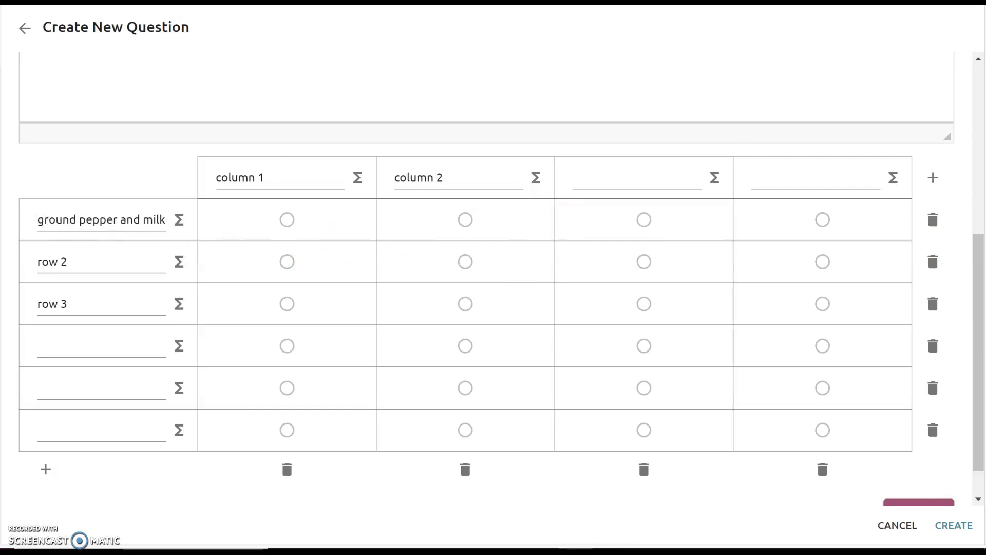
{"action": "left_click_drag", "start_coordinate": [79, 260], "coordinate": [10, 275]}
{"action": "key", "text": "ctrl+v"}
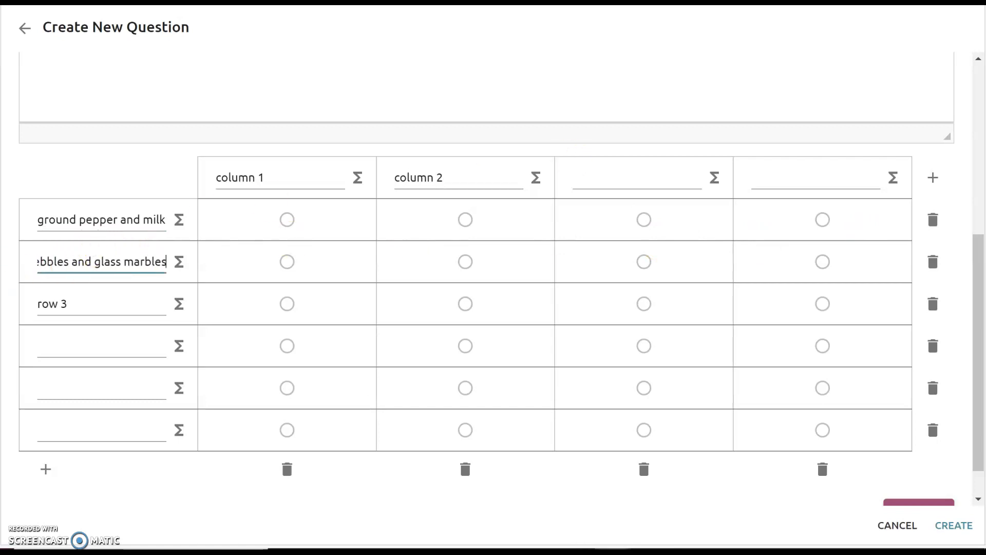
{"action": "key", "text": "alt+Tab"}
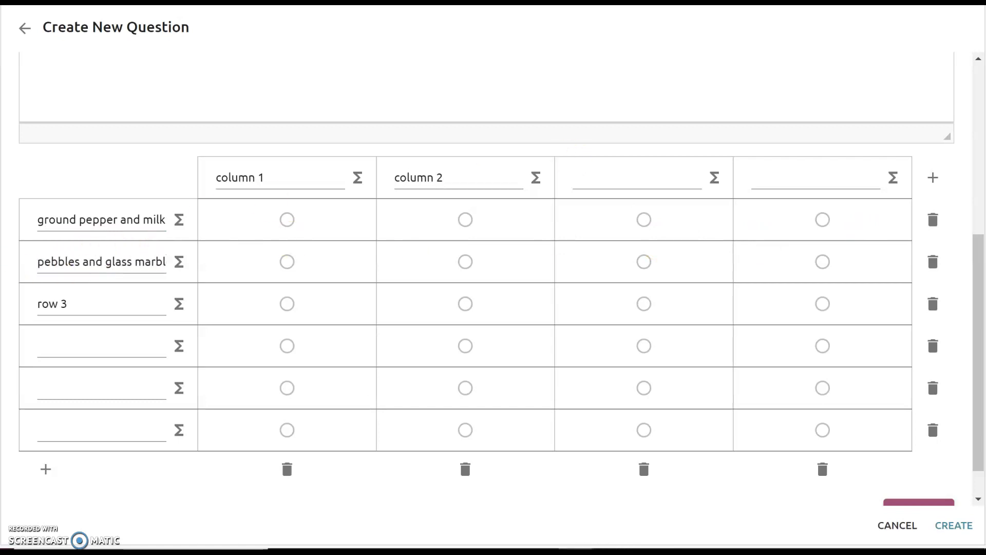
{"action": "left_click_drag", "start_coordinate": [74, 303], "coordinate": [9, 308]}
{"action": "type", "text": "iron filings and sand"}
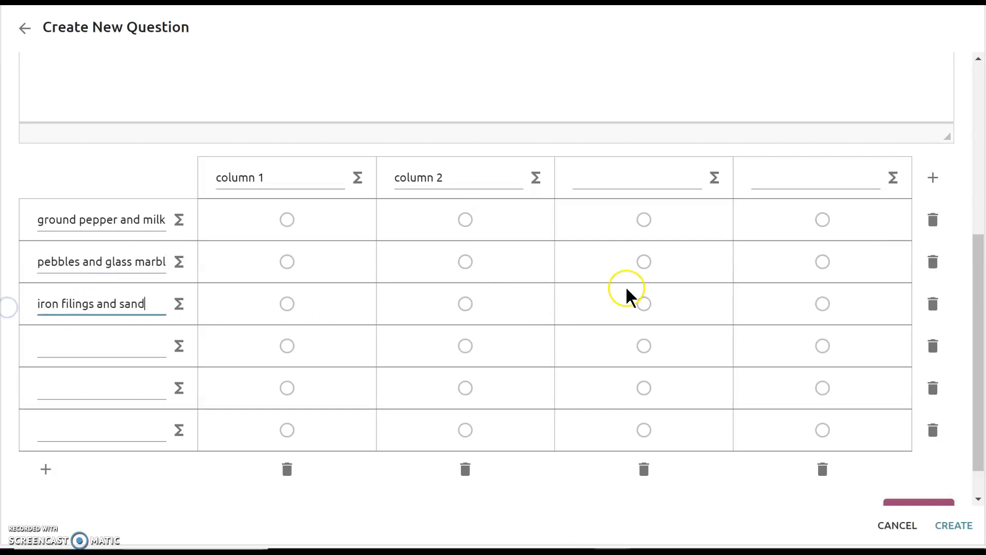
Label the last three rows "salt and water", "nails and dirt" and "grapes and cherries".
{"action": "key", "text": "alt+Tab"}
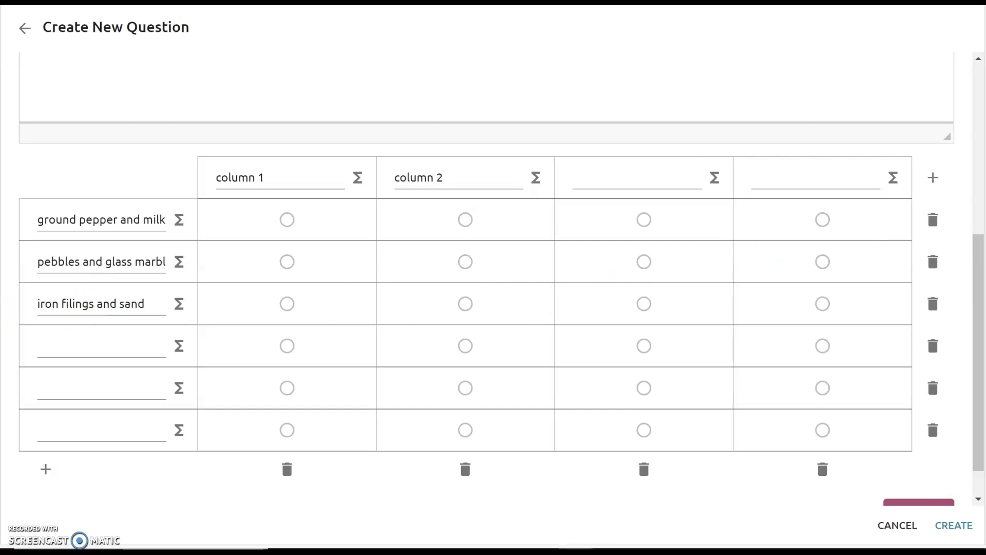
{"action": "left_click", "coordinate": [117, 346]}
{"action": "type", "text": "salt and water"}
{"action": "left_click", "coordinate": [117, 396]}
{"action": "type", "text": "nails and dirt"}
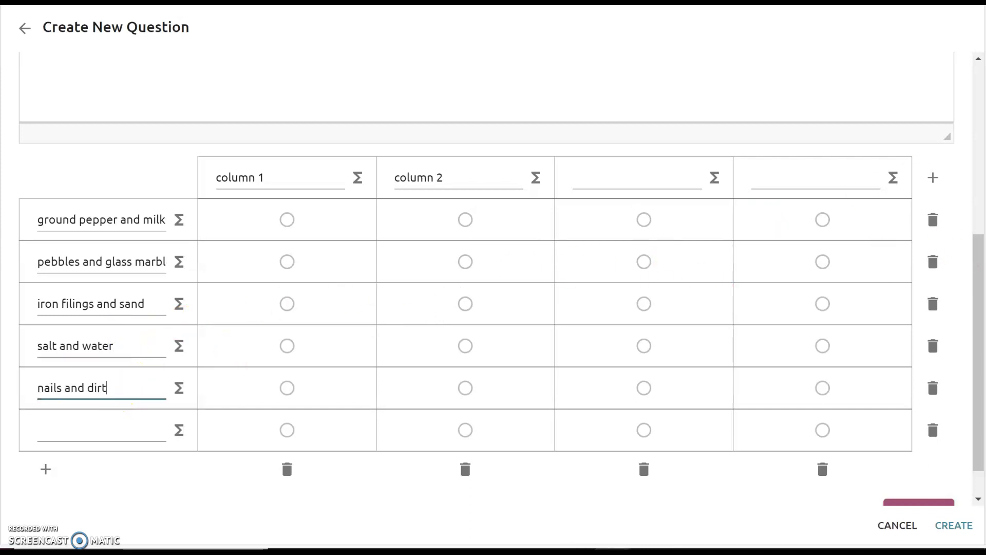
{"action": "key", "text": "alt+Tab"}
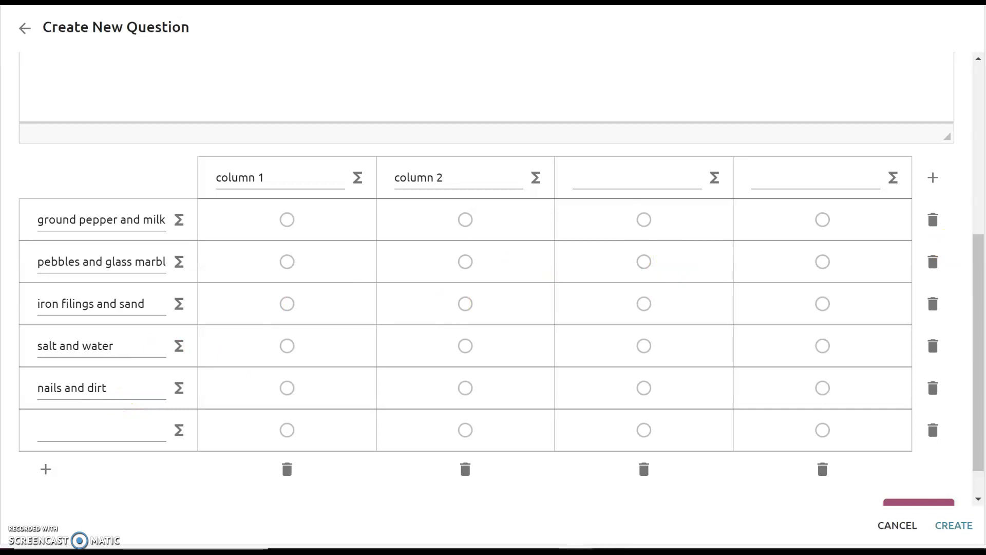
{"action": "left_click", "coordinate": [101, 429]}
{"action": "type", "text": "grapes and cherries"}
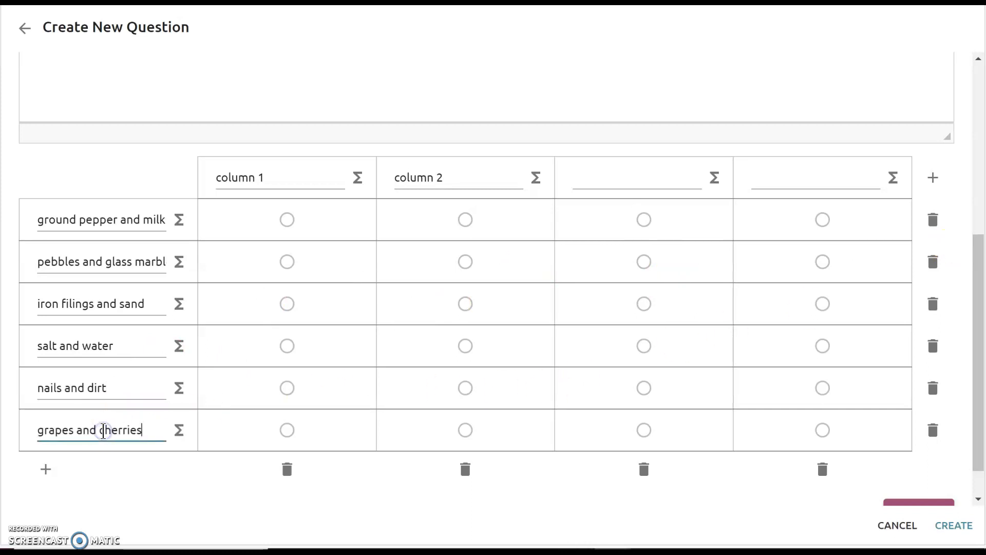
Label the four grid columns "Filtration", "Magnetism", "Evaporation" and "Hand Sorting".
{"action": "left_click_drag", "start_coordinate": [274, 178], "coordinate": [201, 182]}
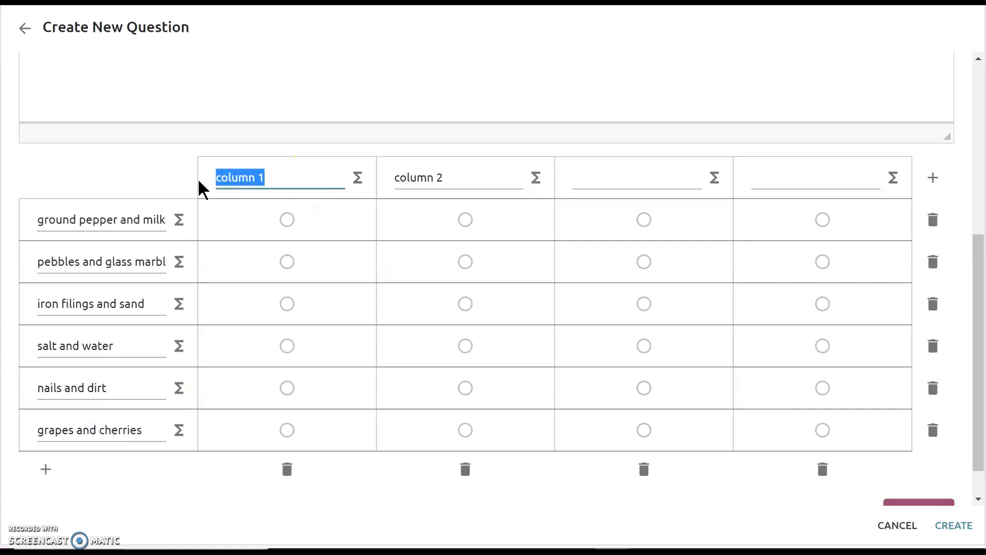
{"action": "type", "text": "Filtration"}
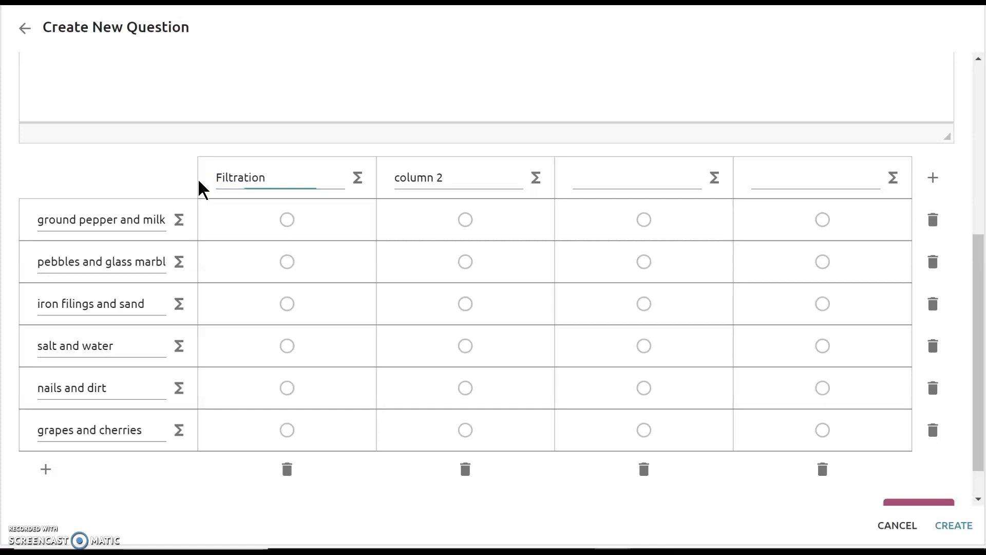
{"action": "key", "text": "Tab"}
{"action": "type", "text": "Ma"}
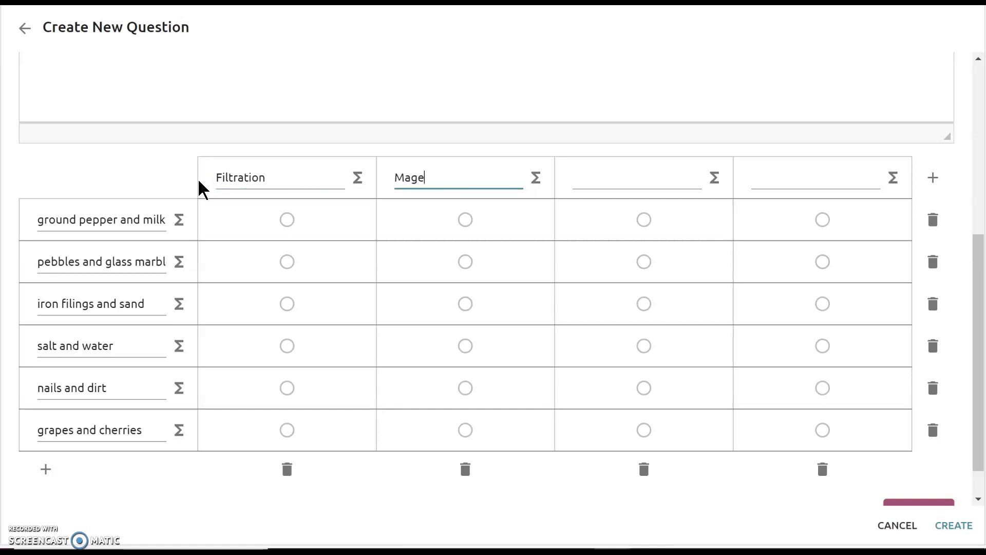
{"action": "type", "text": "gnetism"}
{"action": "key", "text": "Tab"}
{"action": "key", "text": "Tab"}
{"action": "type", "text": "E"}
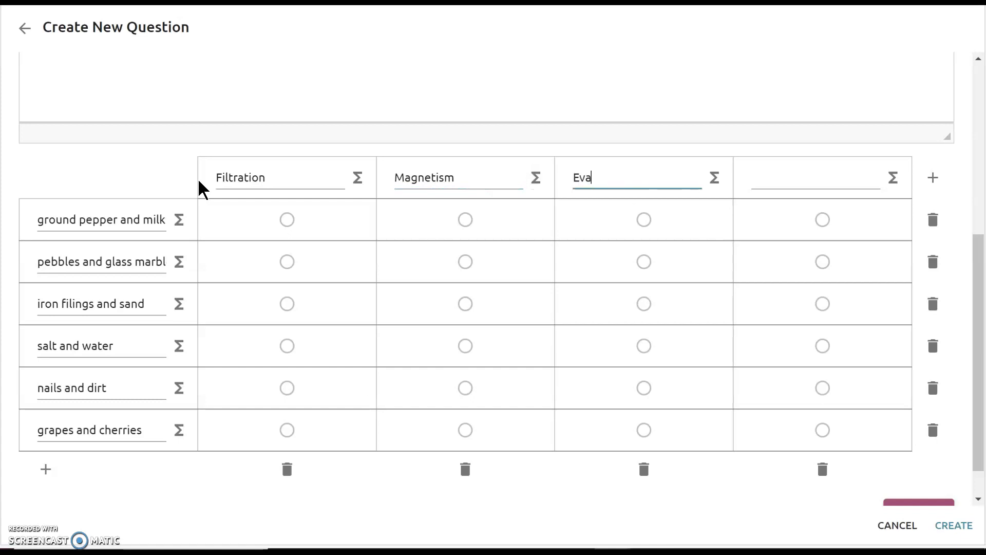
{"action": "key", "text": "Tab"}
{"action": "key", "text": "Tab"}
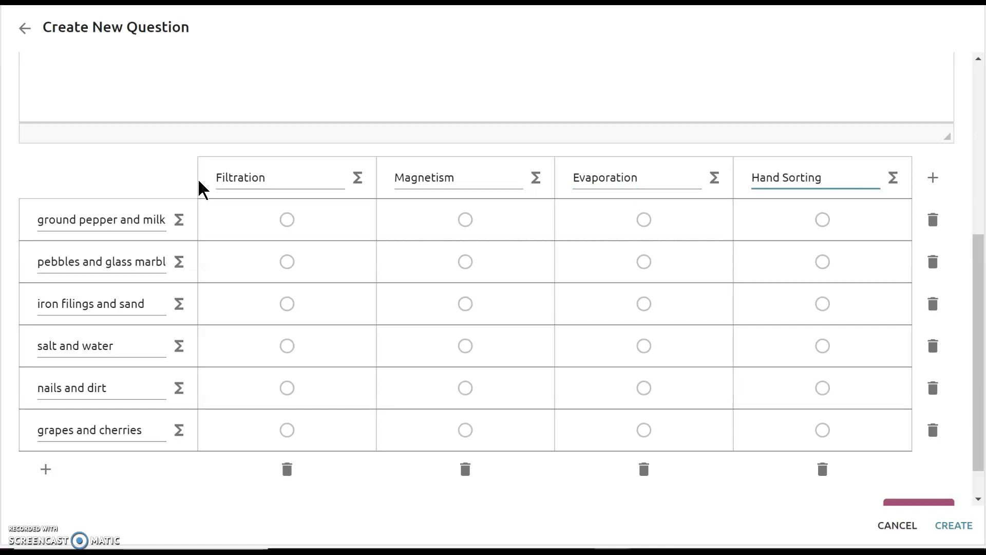
Set the question's scoring method to Point per Task.
{"action": "left_click", "coordinate": [465, 220]}
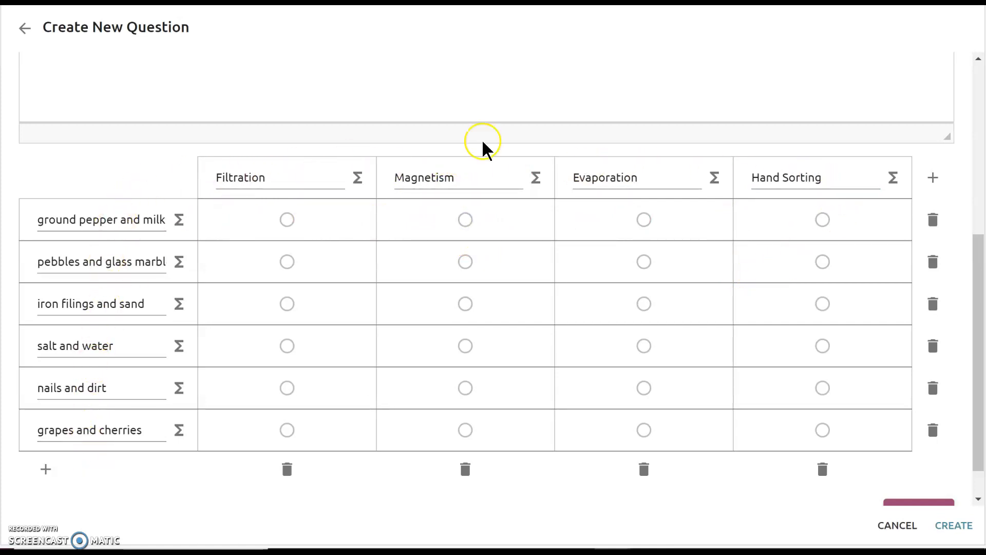
{"action": "scroll", "coordinate": [739, 153], "scroll_direction": "up", "scroll_amount": 6}
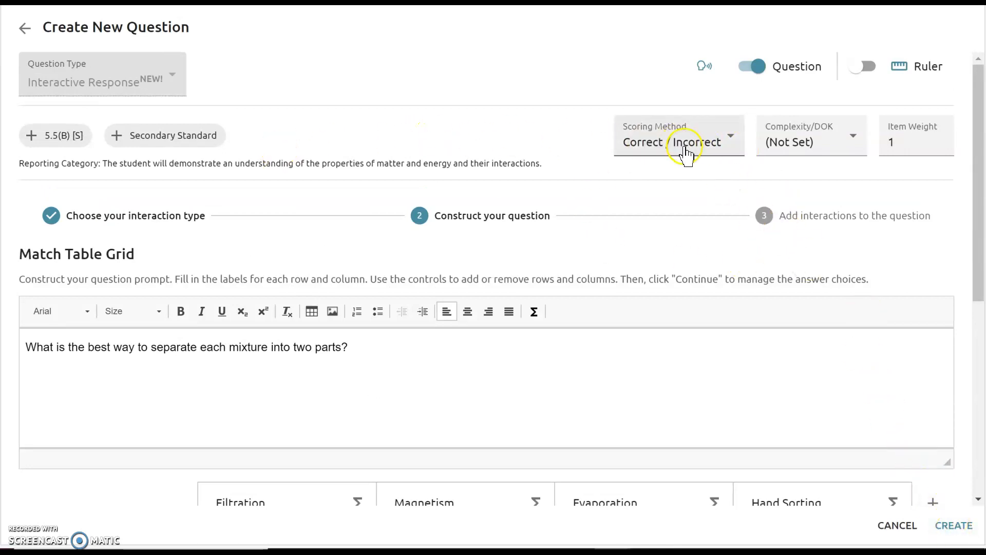
{"action": "left_click", "coordinate": [717, 146]}
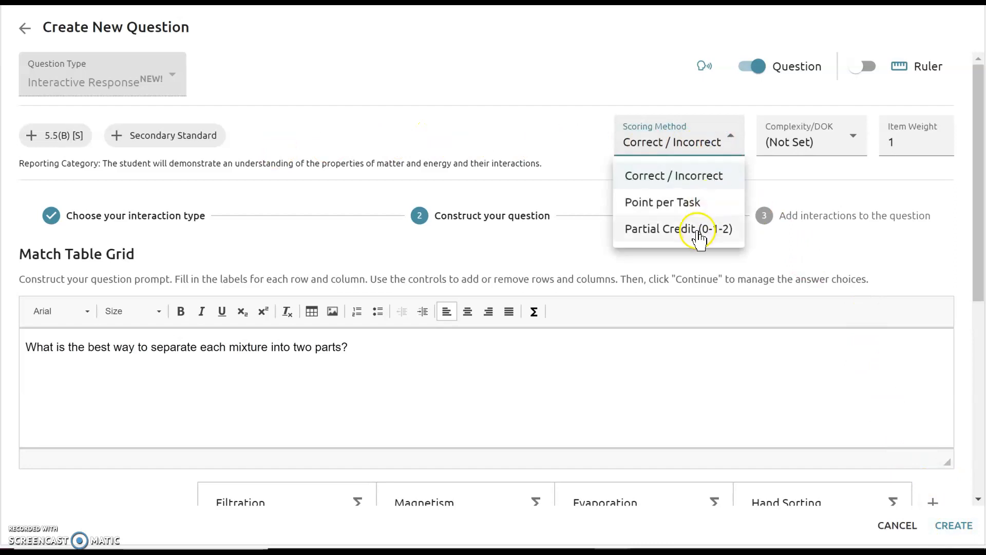
{"action": "left_click", "coordinate": [696, 206]}
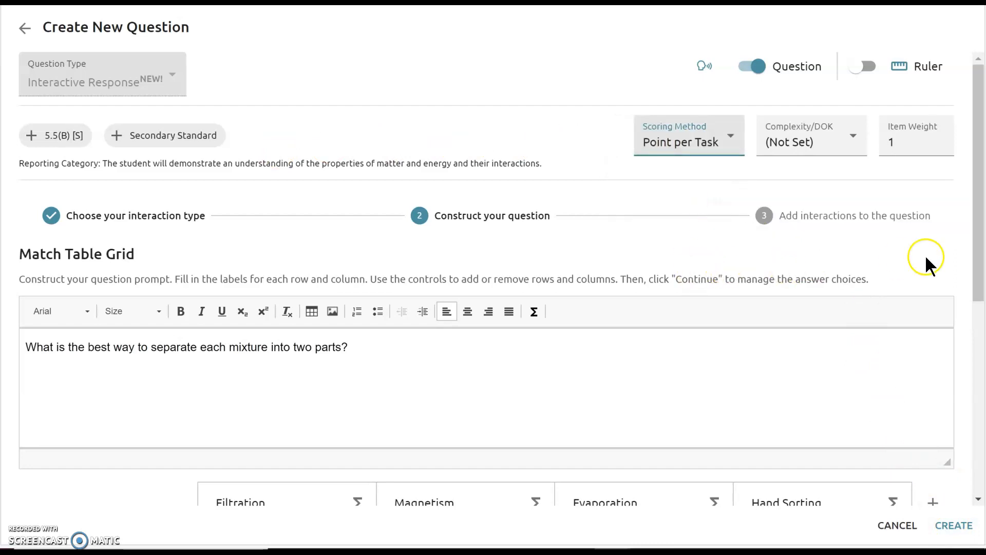
Continue from constructing the question to the stage for adding its answer interactions.
{"action": "left_click_drag", "start_coordinate": [979, 204], "coordinate": [984, 455]}
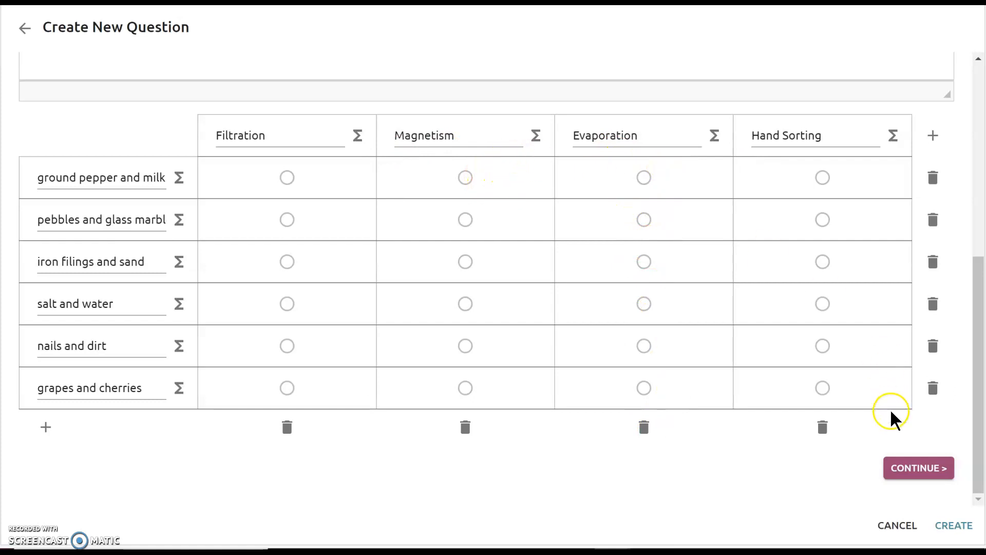
{"action": "left_click", "coordinate": [919, 468]}
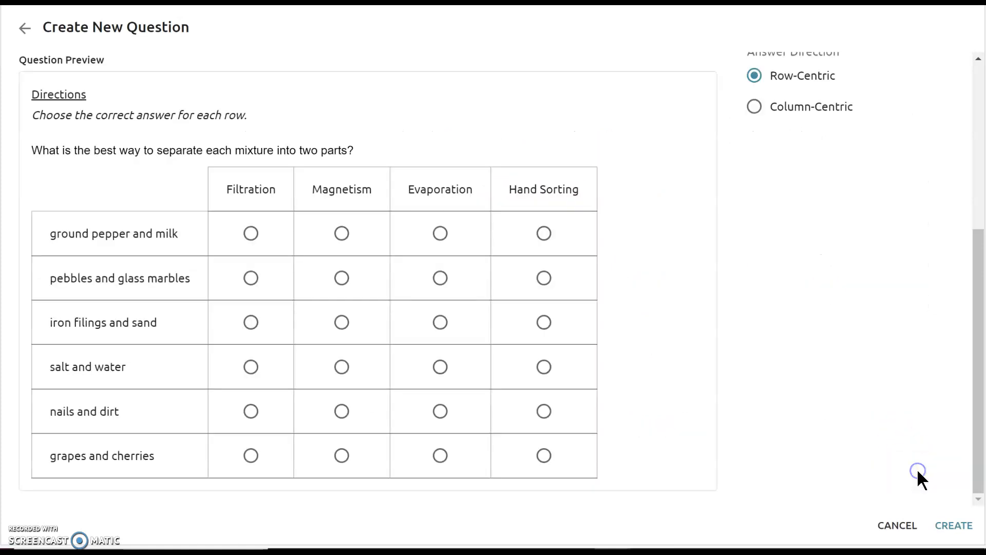
{"action": "left_click_drag", "start_coordinate": [976, 327], "coordinate": [977, 116]}
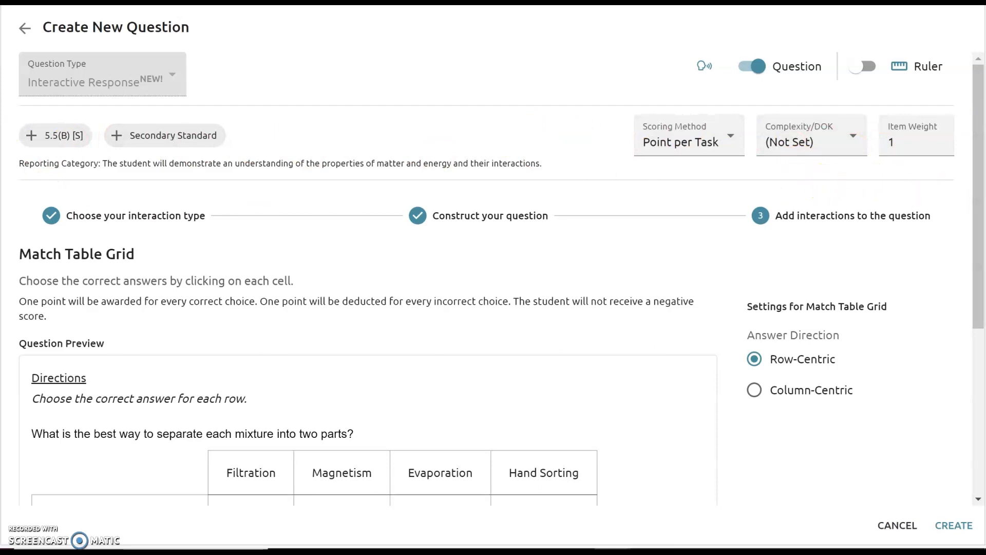
Mark the correct answers: Filtration for pepper and milk, Hand Sorting for pebbles and grapes, Magnetism for iron and nails, Evaporation for salt and water.
{"action": "left_click_drag", "start_coordinate": [979, 192], "coordinate": [977, 304]}
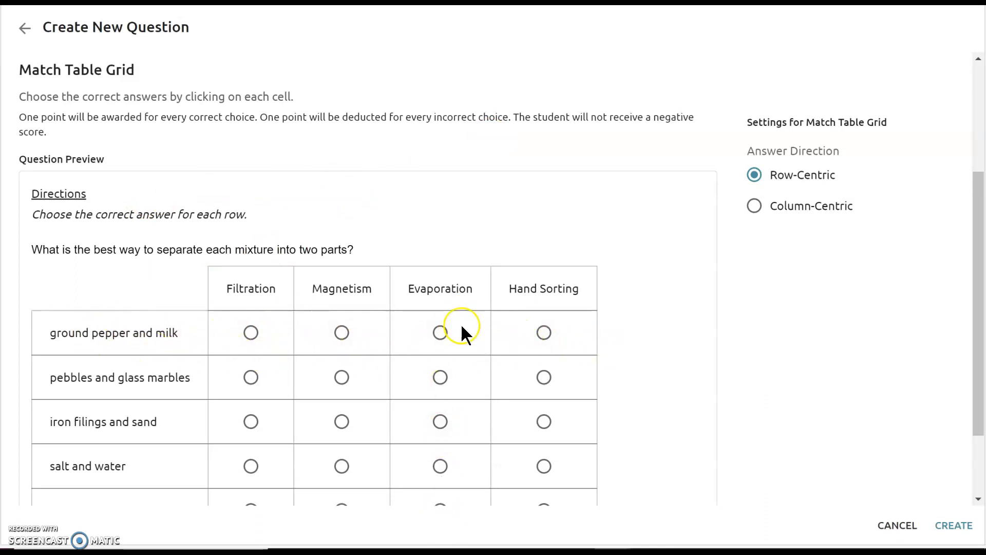
{"action": "left_click_drag", "start_coordinate": [976, 304], "coordinate": [976, 358]}
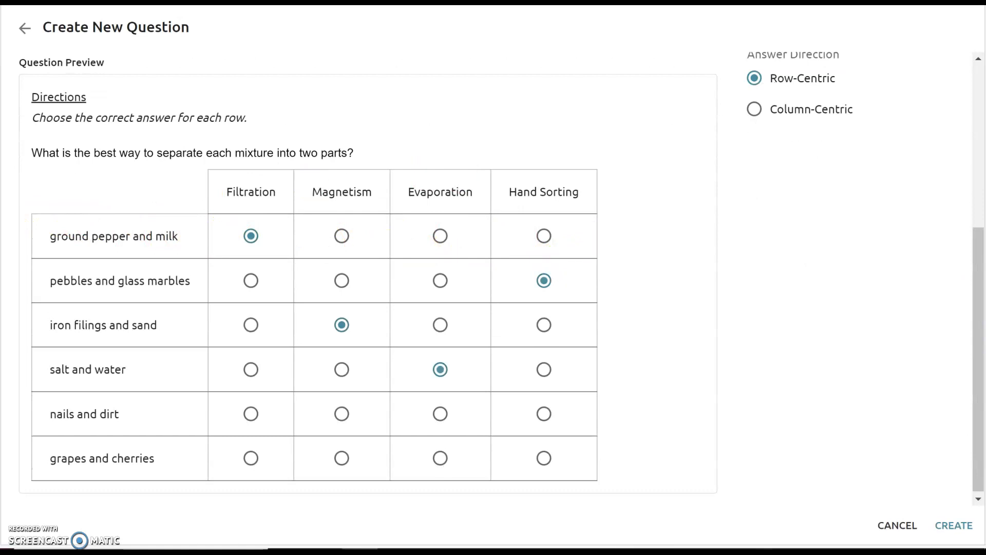
{"action": "left_click", "coordinate": [341, 417]}
{"action": "left_click", "coordinate": [545, 458]}
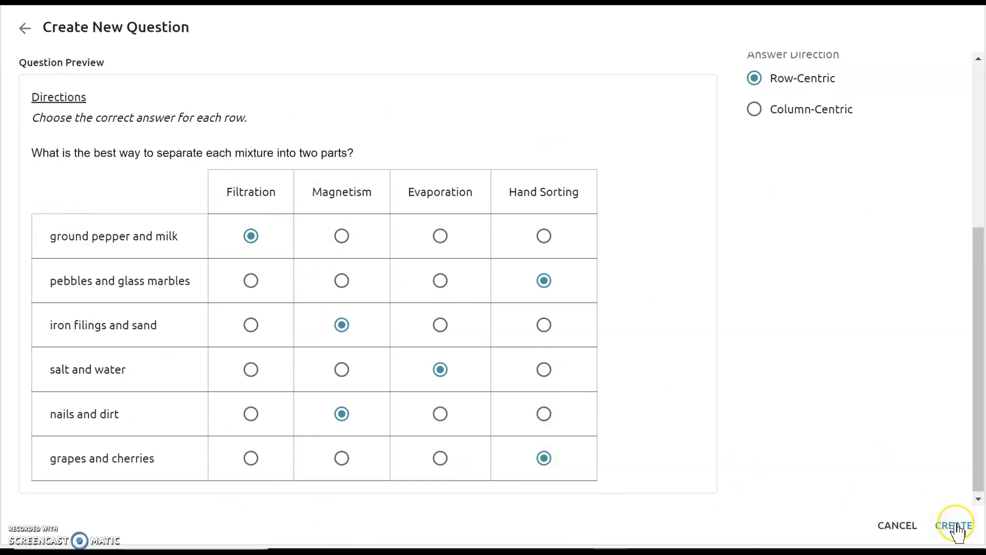
Create the completed Match Table Grid question so it is added to the test.
{"action": "scroll", "coordinate": [878, 398], "scroll_direction": "up", "scroll_amount": 5}
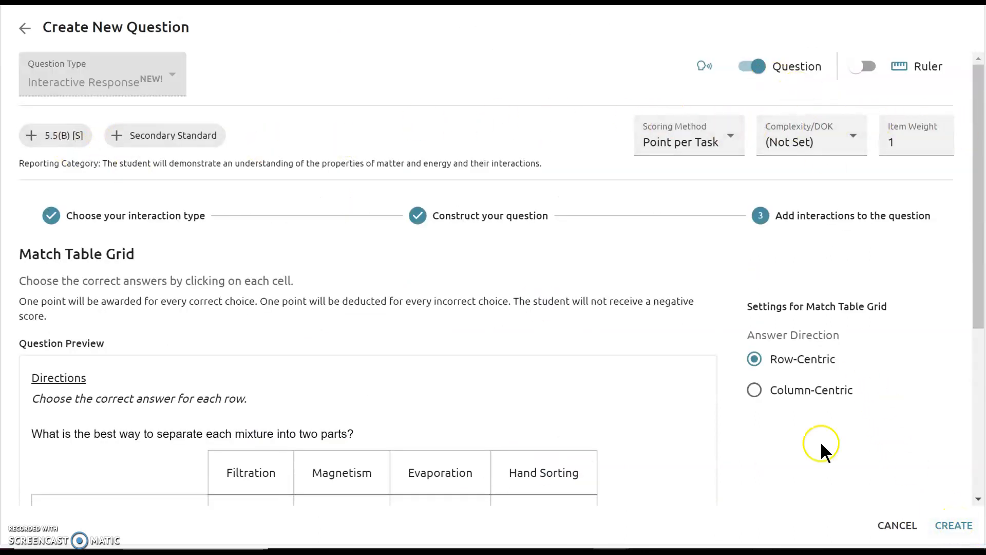
{"action": "left_click", "coordinate": [951, 538]}
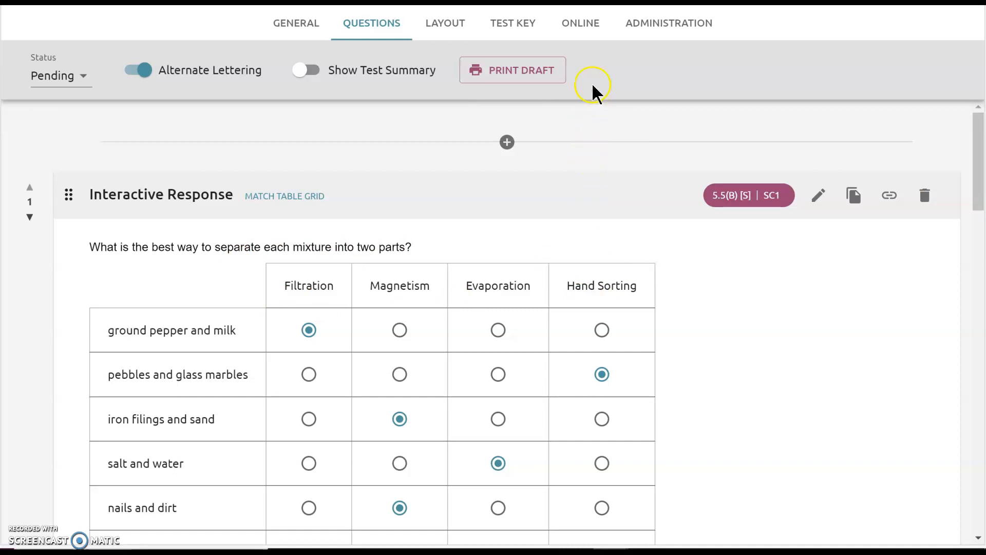
Preview the mixtures question as students see it in online testing, close the preview and return to the test's question list.
{"action": "left_click", "coordinate": [592, 34]}
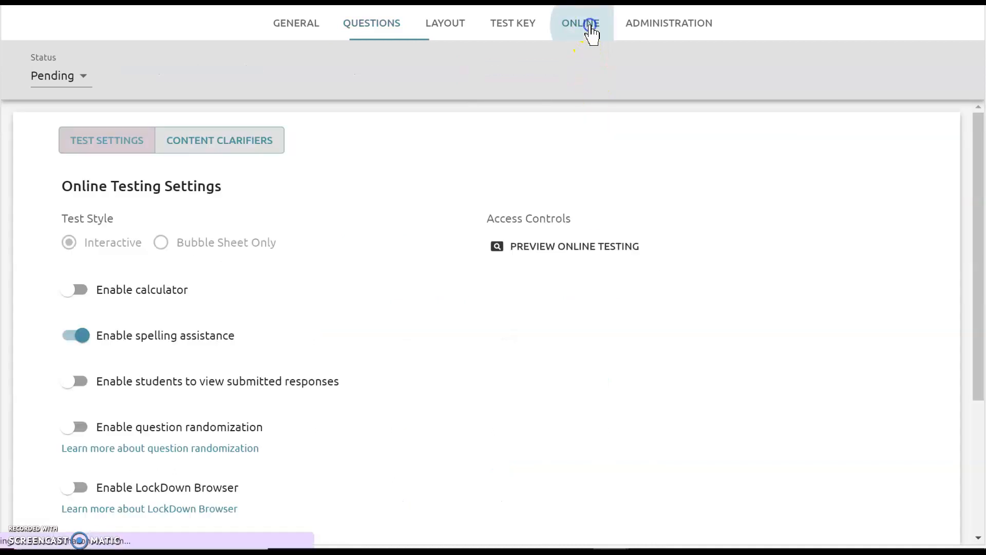
{"action": "left_click", "coordinate": [549, 253]}
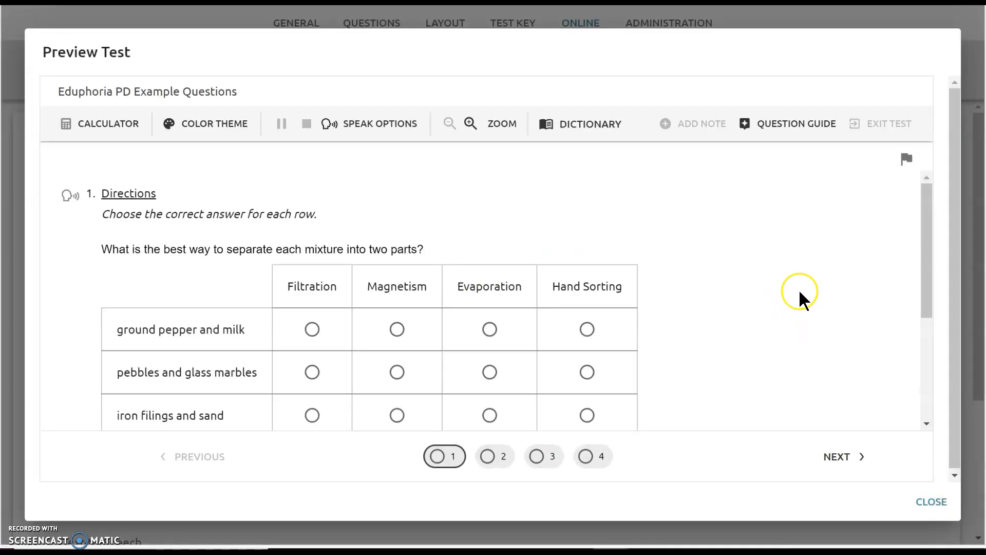
{"action": "left_click_drag", "start_coordinate": [929, 242], "coordinate": [904, 220]}
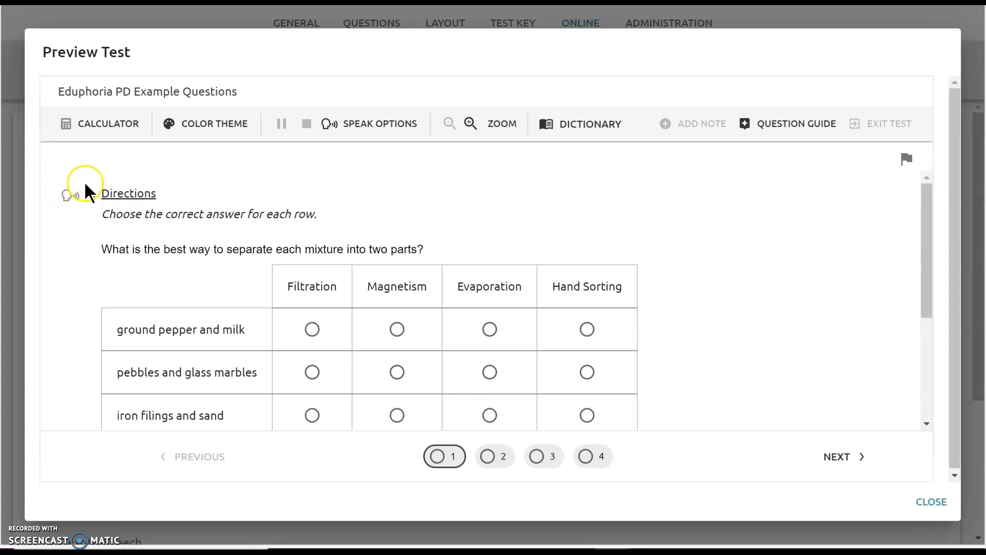
{"action": "left_click_drag", "start_coordinate": [927, 291], "coordinate": [899, 249]}
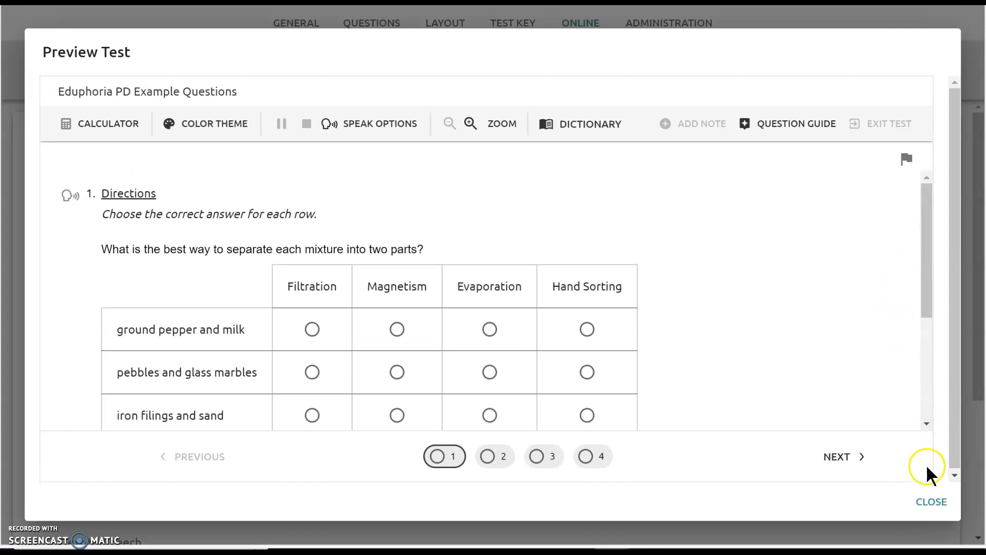
{"action": "left_click", "coordinate": [932, 502]}
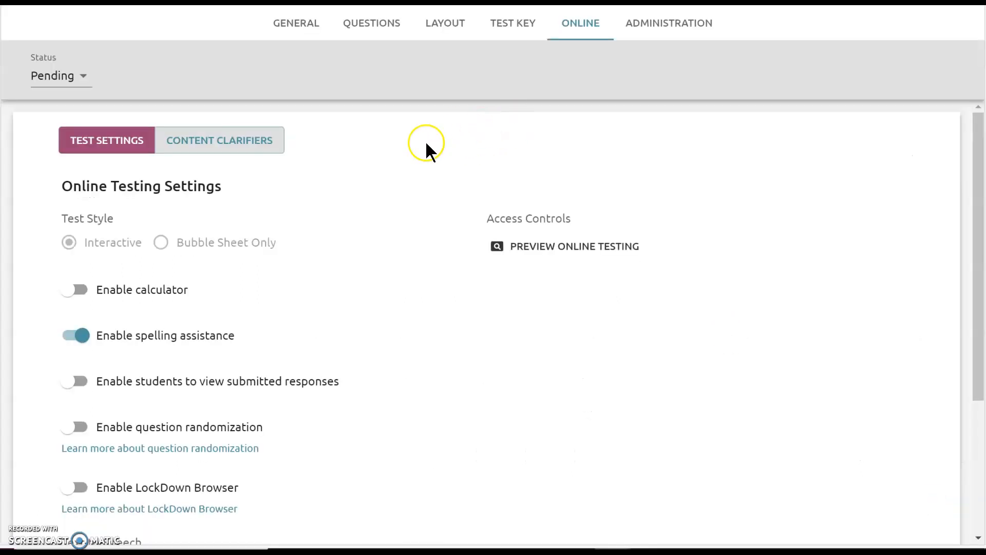
{"action": "left_click", "coordinate": [373, 38]}
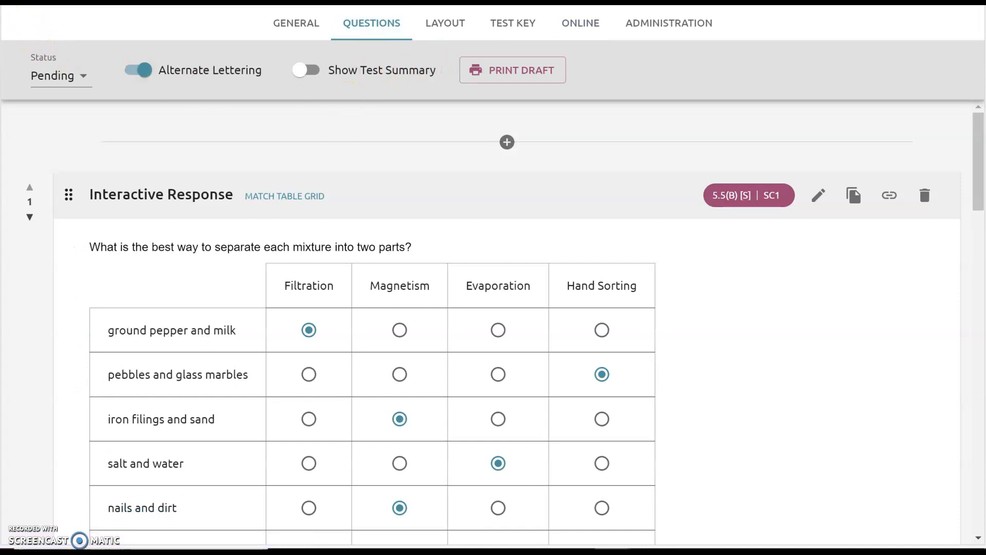